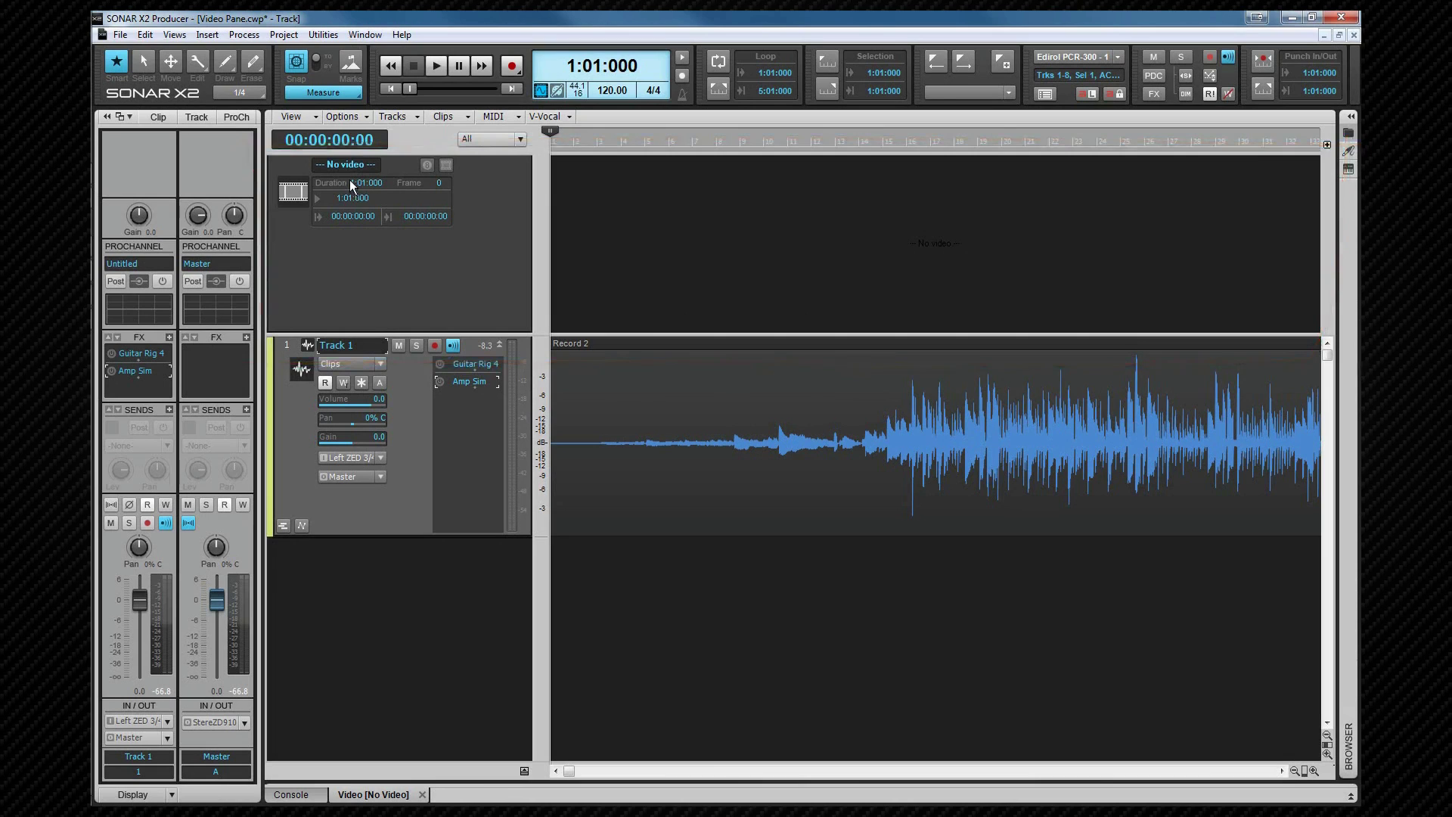
- Show the empty video lane's context menu, then bring up the File menu
{"action": "right_click", "coordinate": [490, 266]}
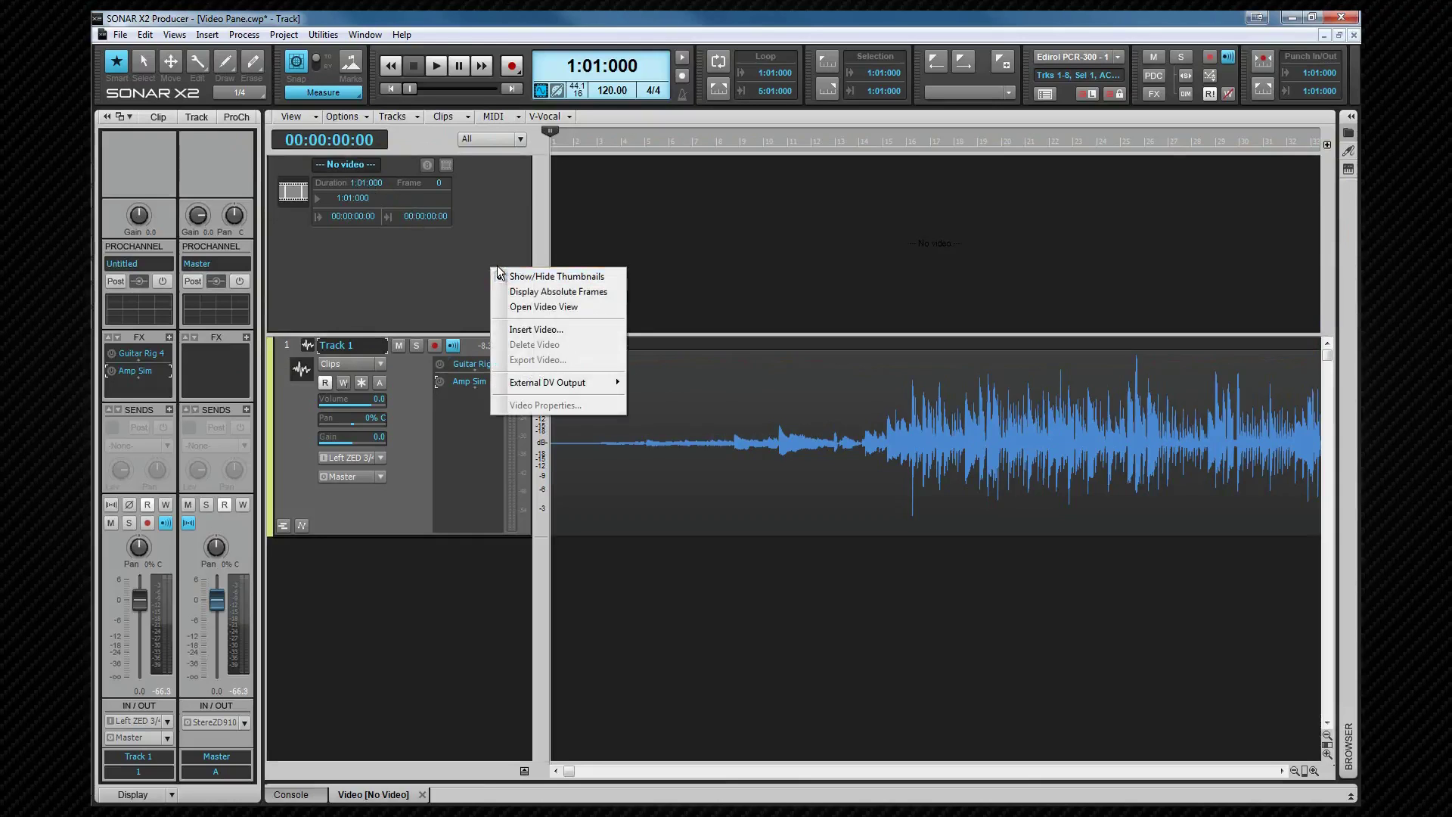
{"action": "left_click", "coordinate": [120, 34]}
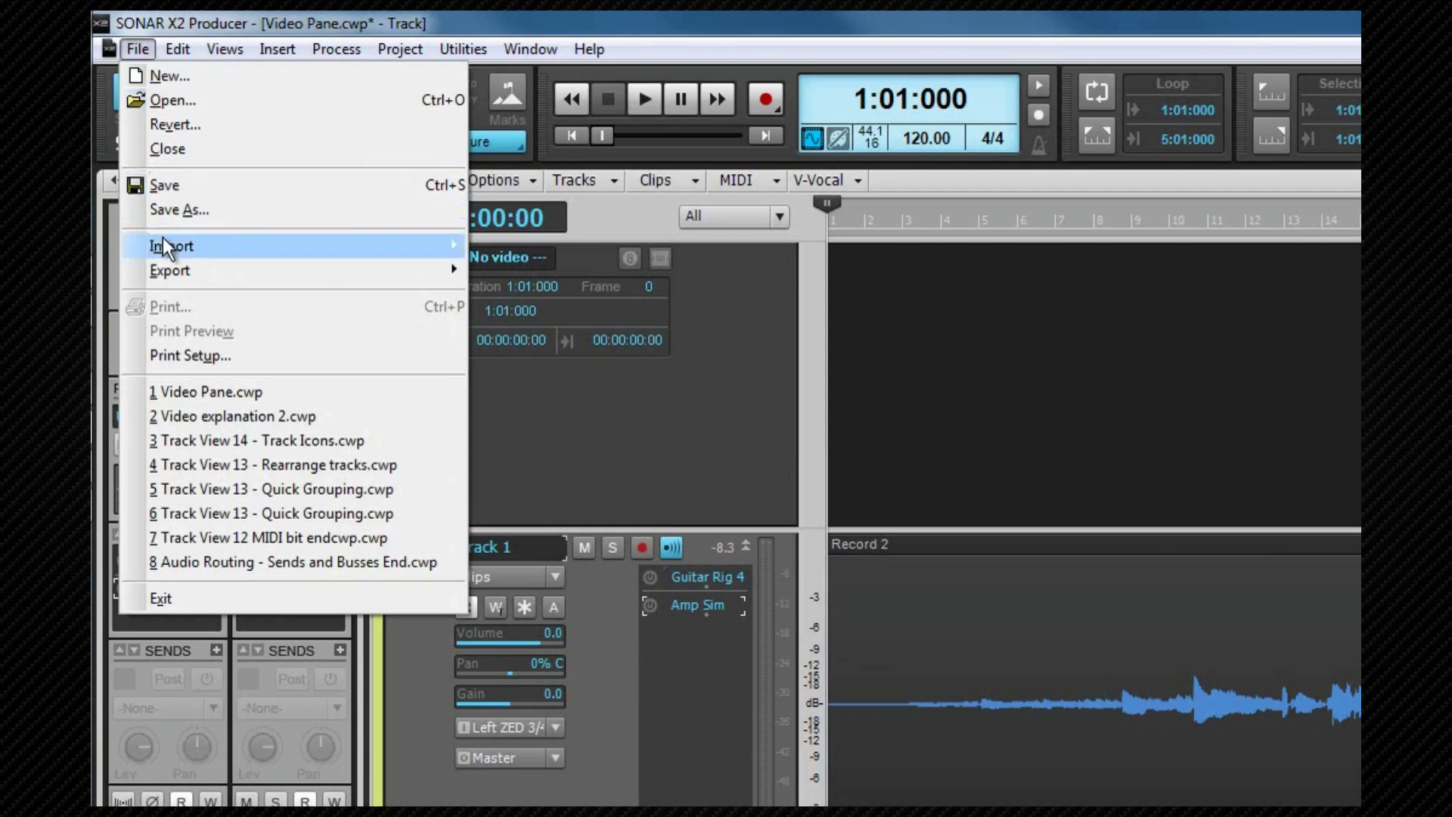
- Import Test Vid.avi as video from the Libraries > Videos folder
{"action": "mouse_move", "coordinate": [296, 240]}
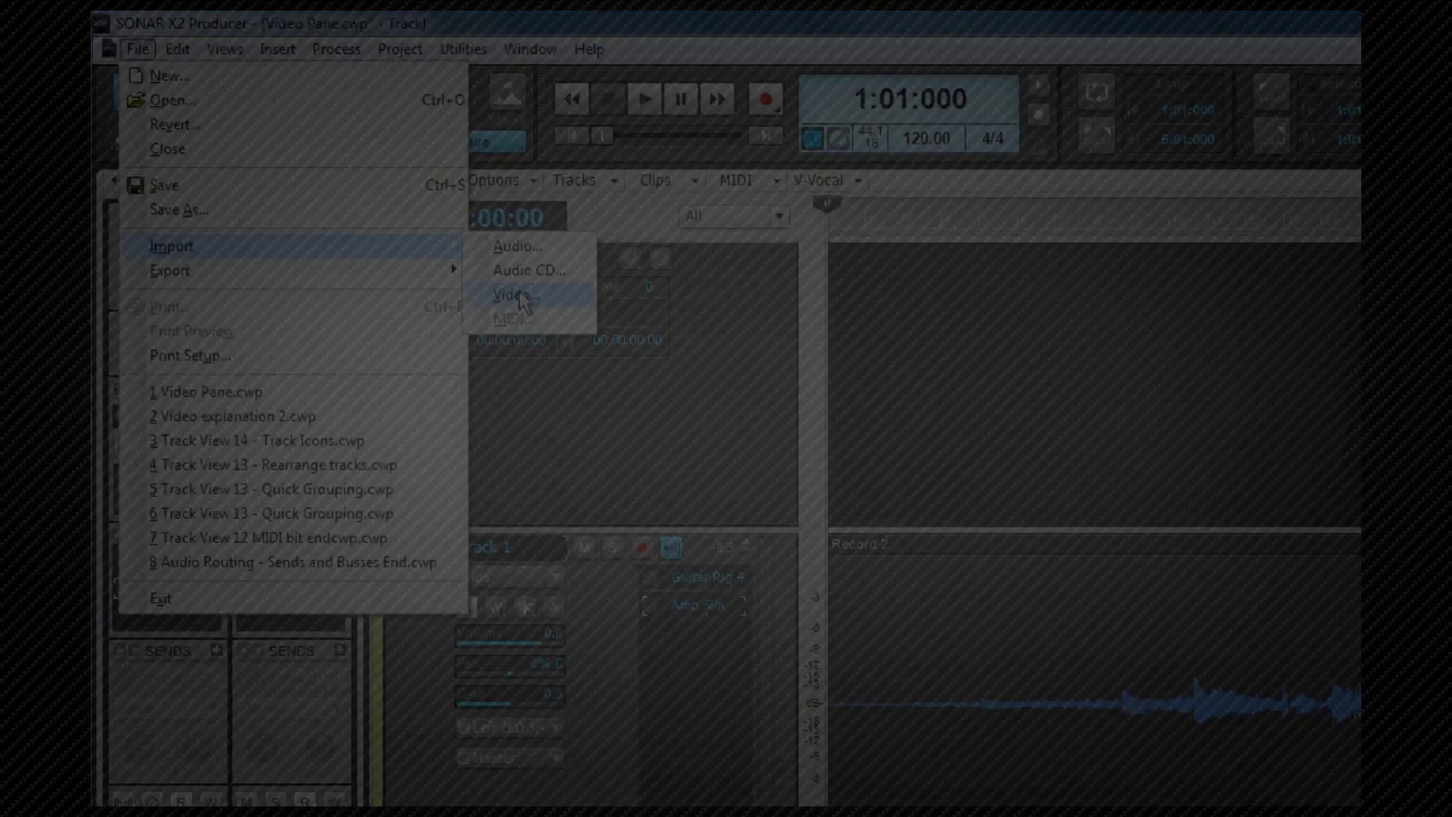
{"action": "left_click", "coordinate": [517, 294]}
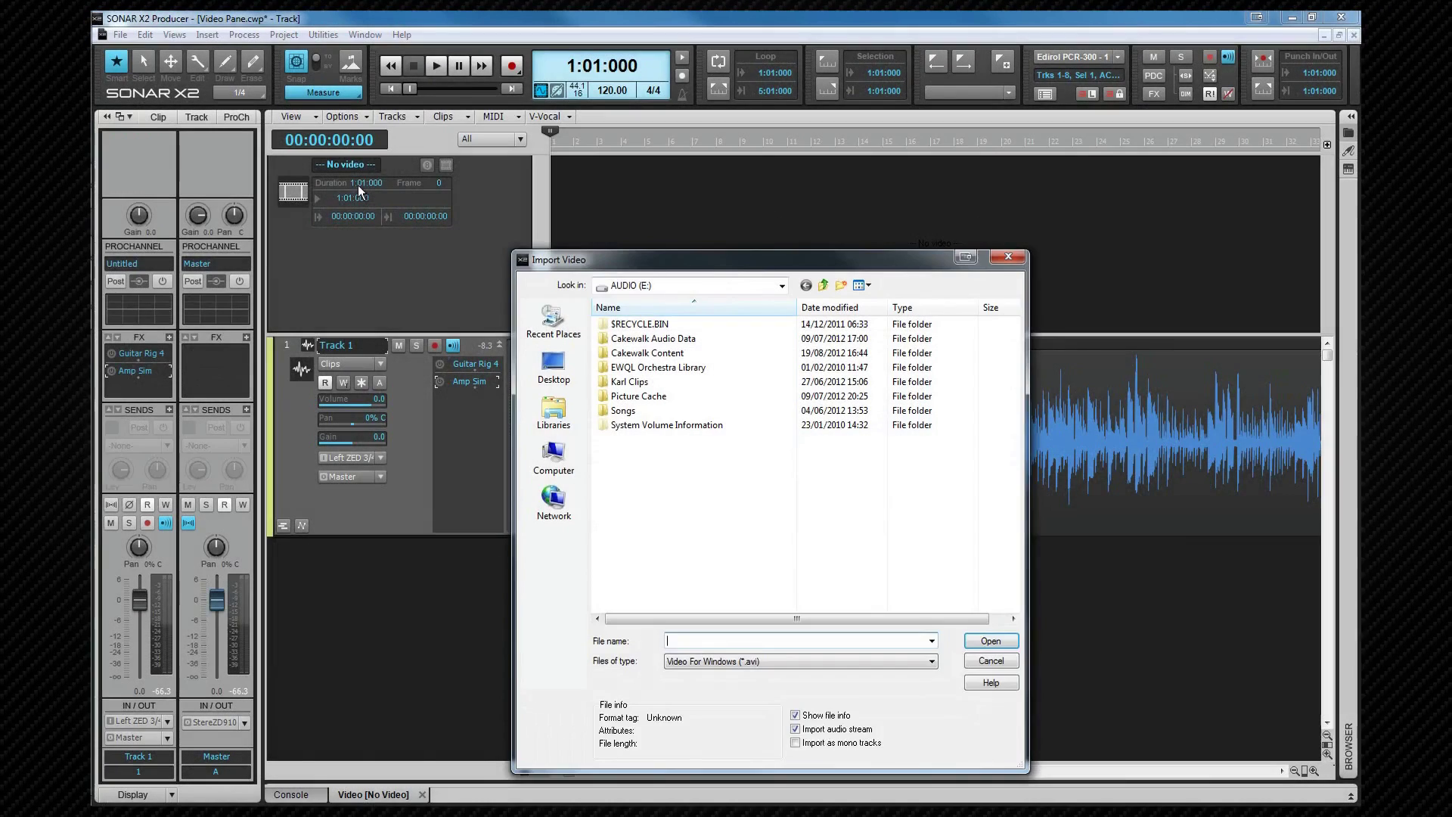
{"action": "left_click", "coordinate": [561, 409]}
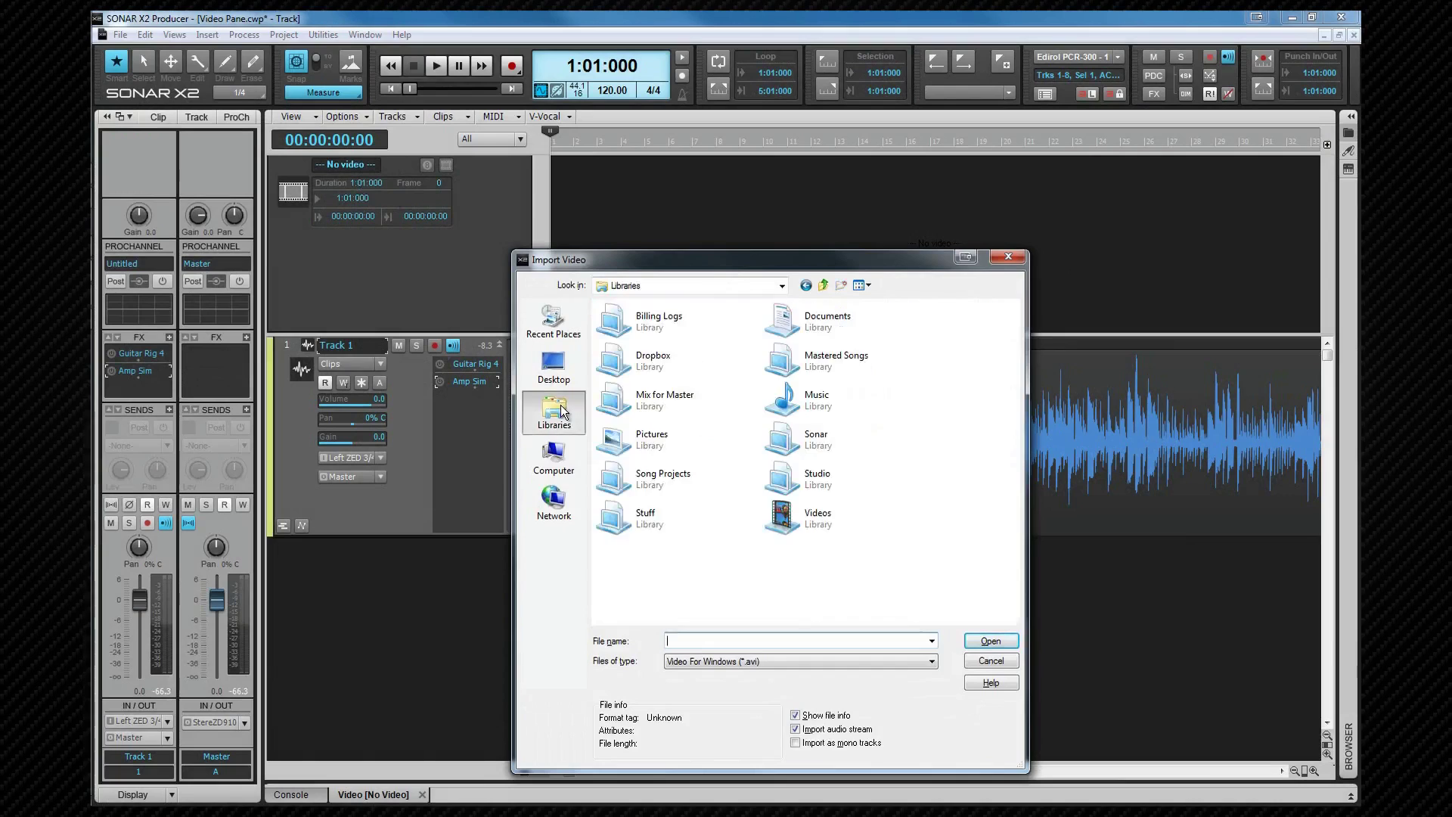
{"action": "double_click", "coordinate": [777, 511]}
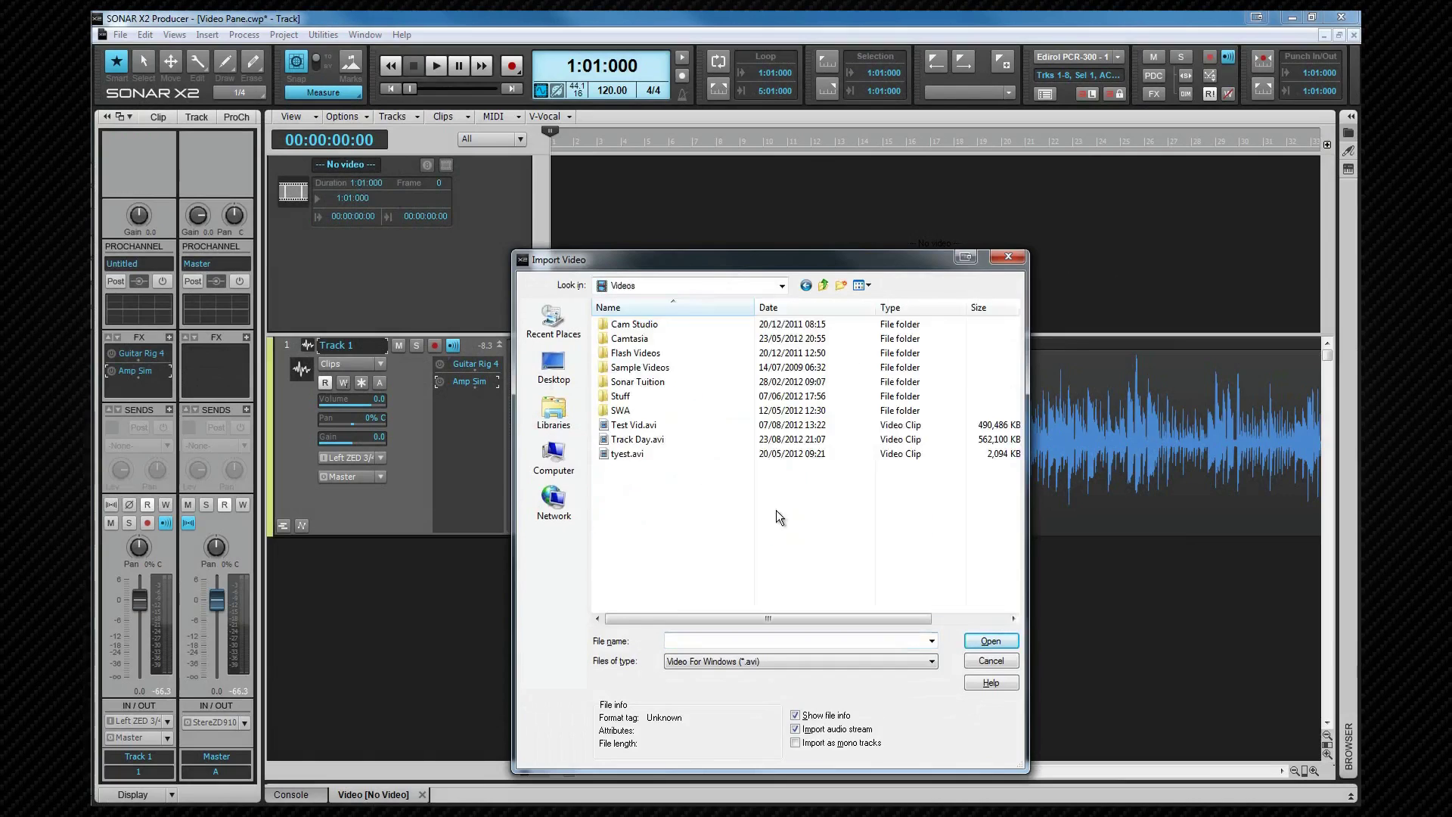
{"action": "left_click", "coordinate": [628, 425]}
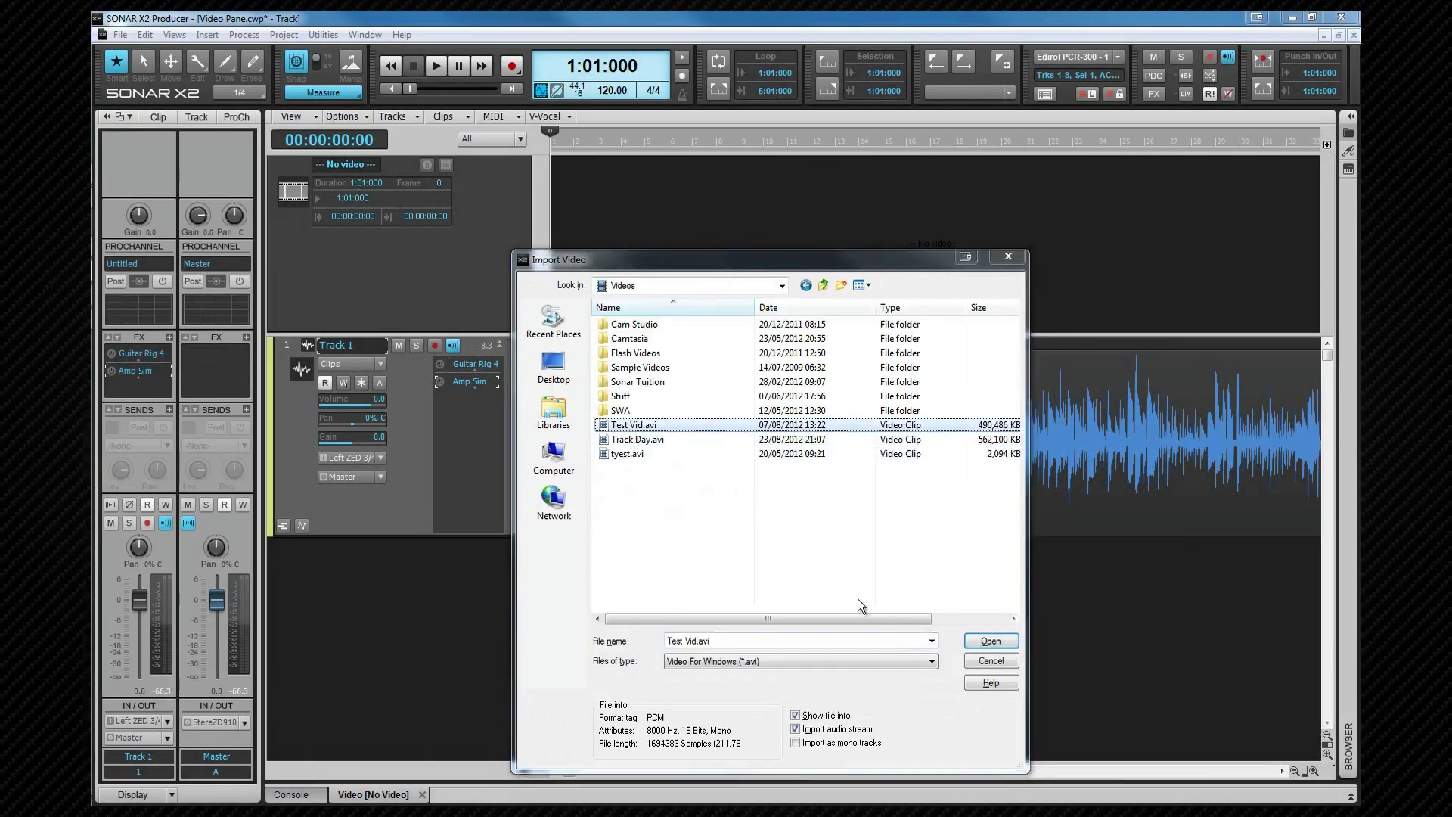
{"action": "left_click", "coordinate": [983, 642]}
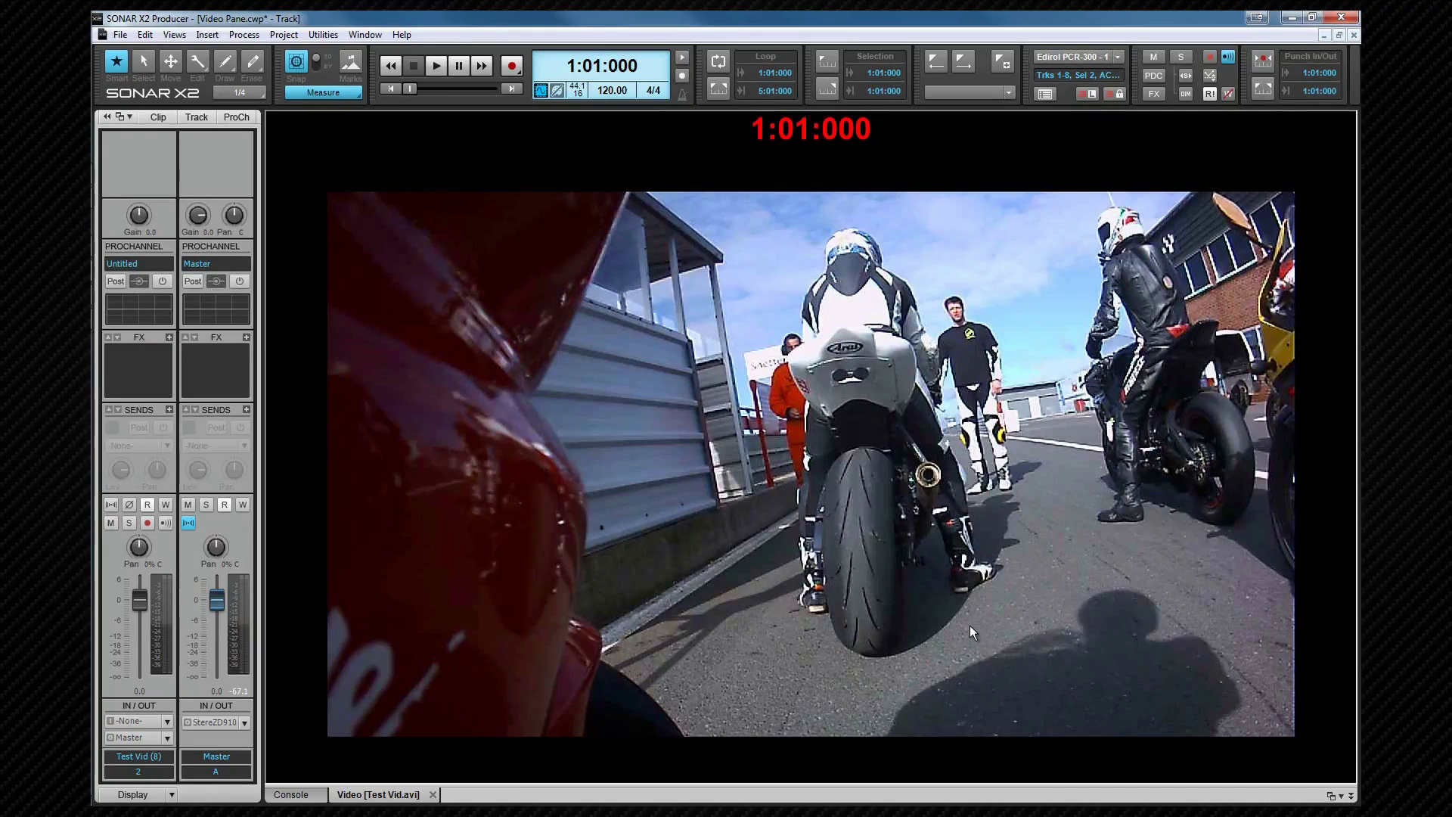
- Return to the tracks and toggle the video thumbnails off and back on
{"action": "key", "text": "d"}
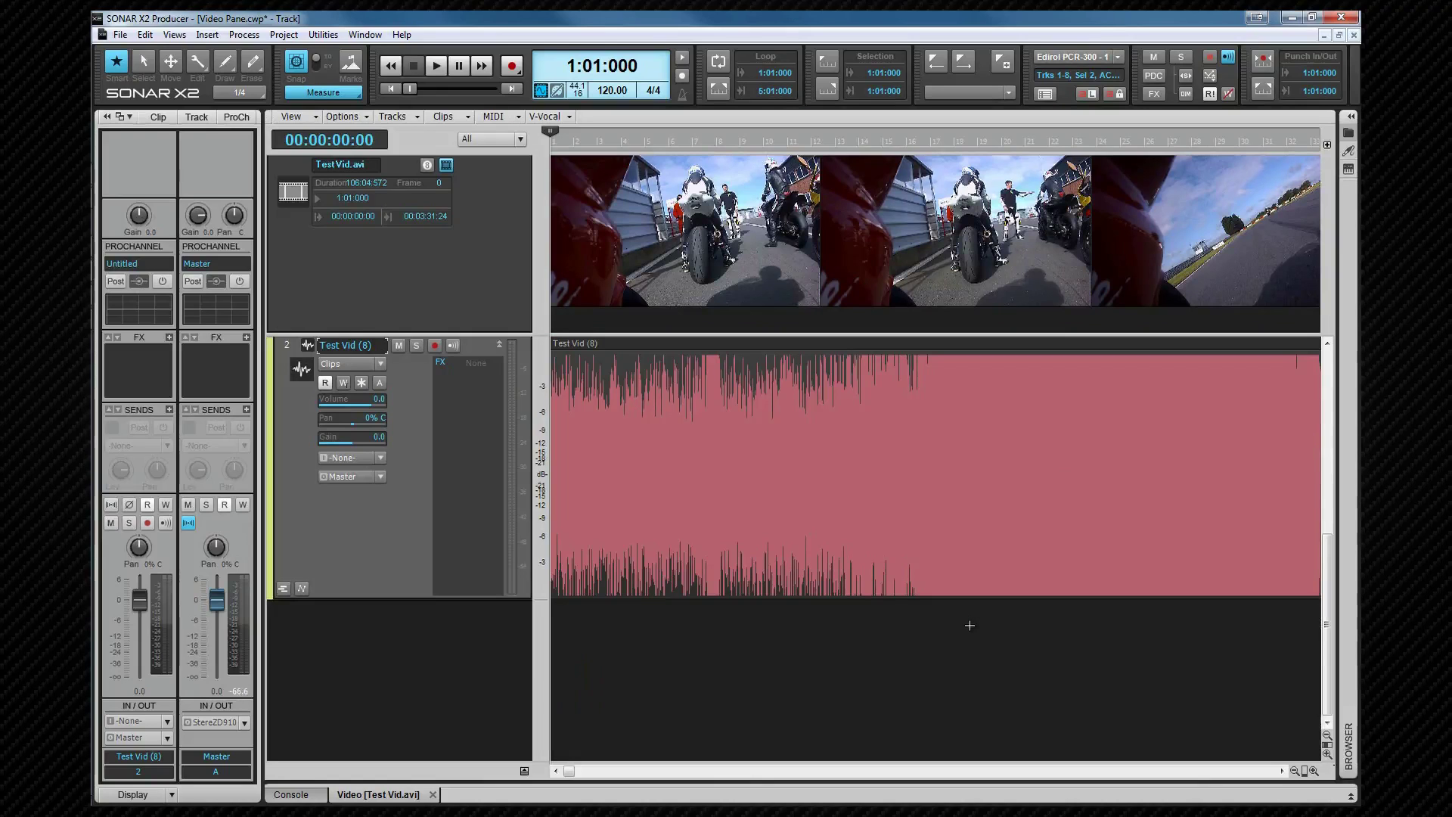
{"action": "right_click", "coordinate": [445, 248]}
{"action": "key", "text": "Escape"}
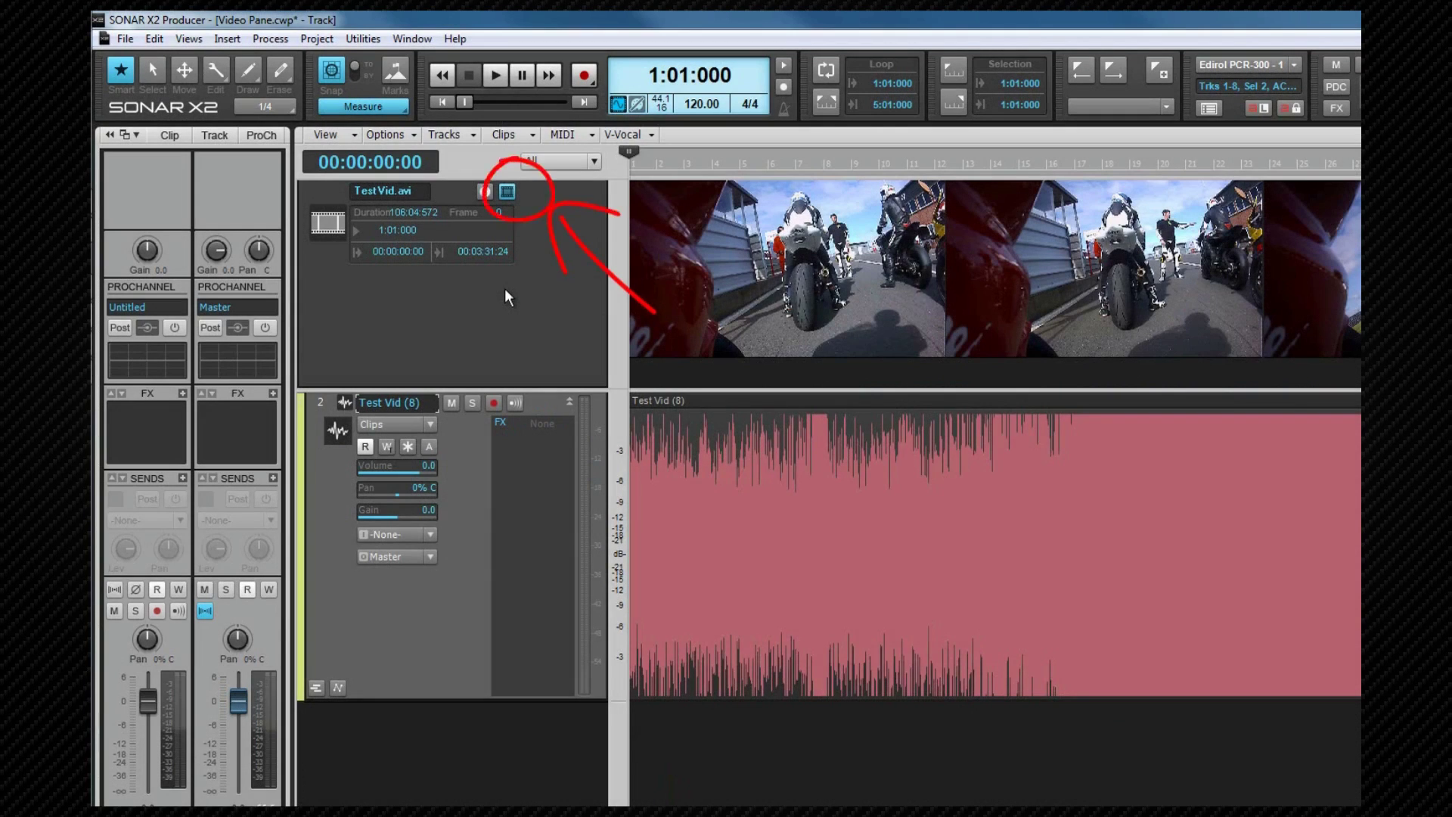
{"action": "left_click", "coordinate": [507, 192]}
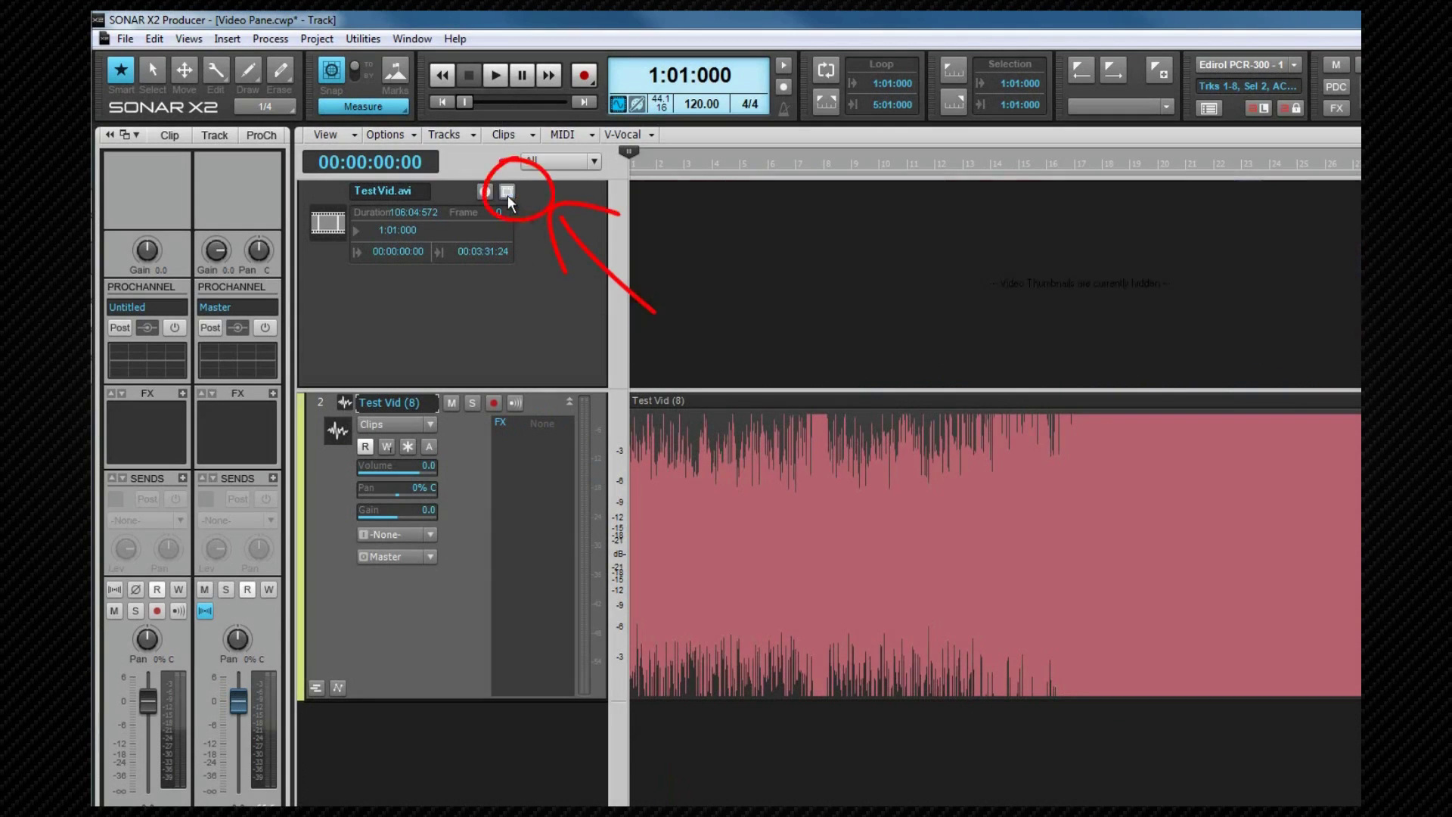
{"action": "left_click", "coordinate": [506, 191]}
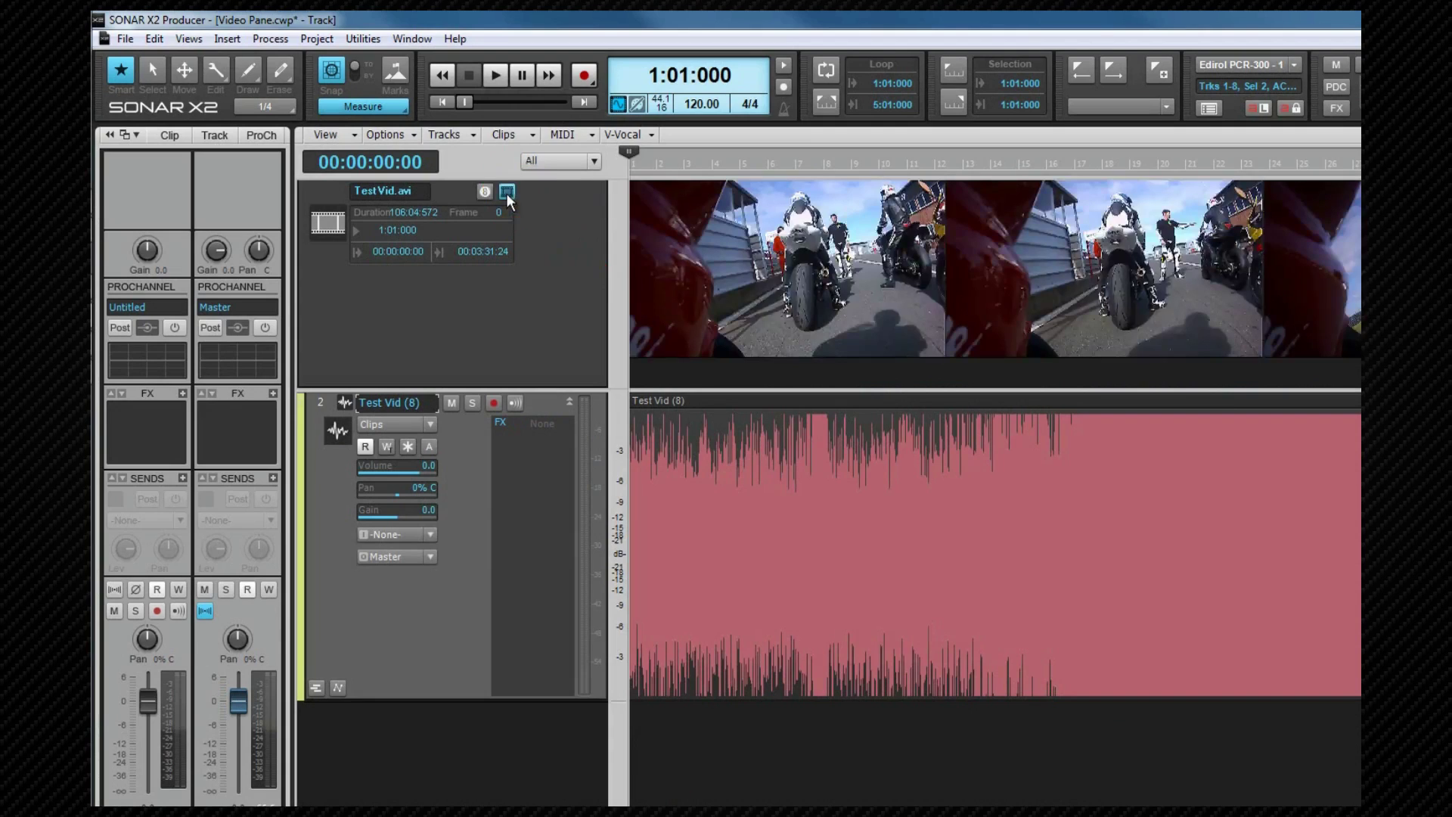
- Turn Display Absolute Frames on, then off again, and review the video lane options
{"action": "right_click", "coordinate": [517, 290]}
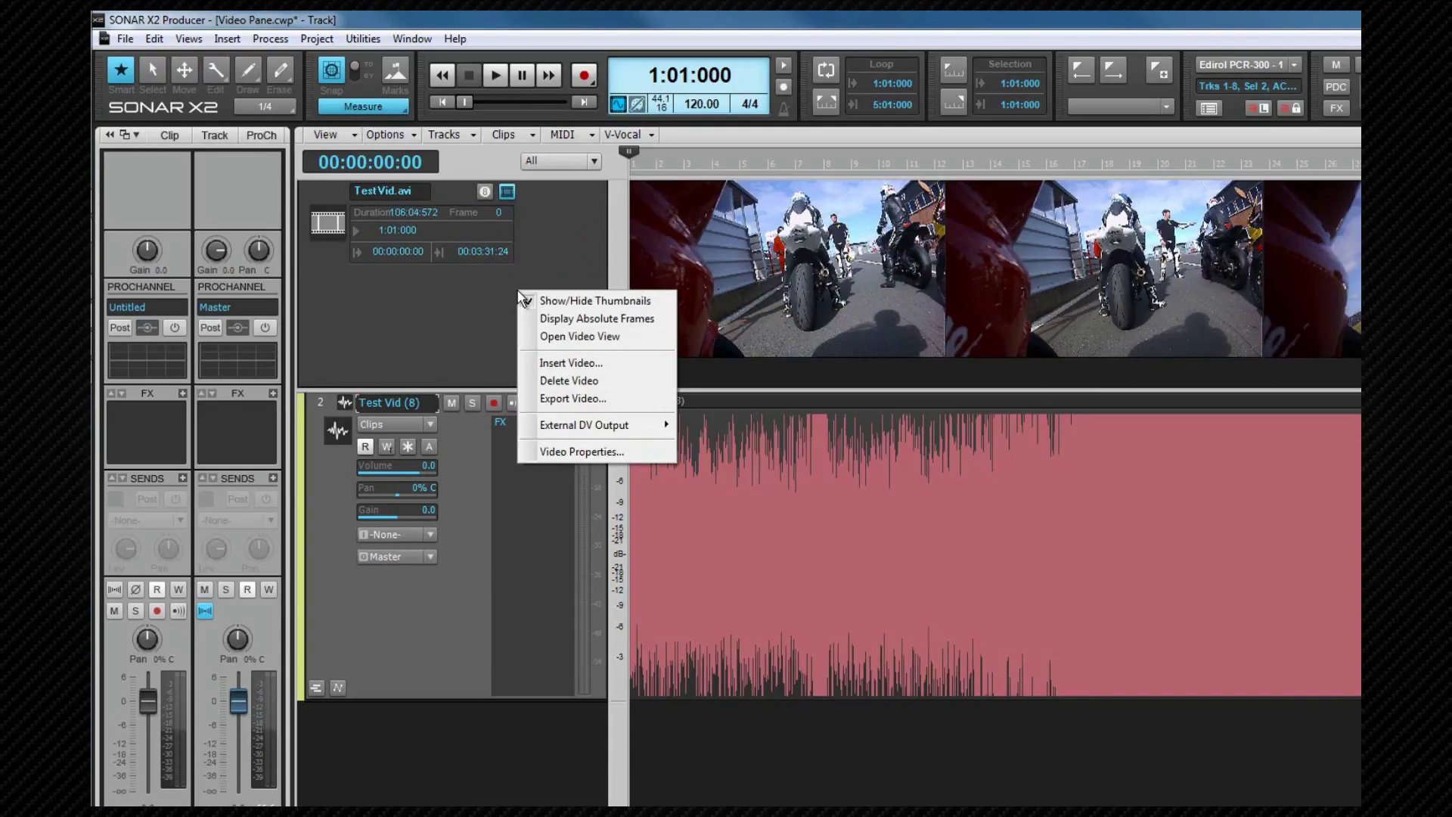
{"action": "left_click", "coordinate": [485, 192]}
{"action": "left_click", "coordinate": [484, 195]}
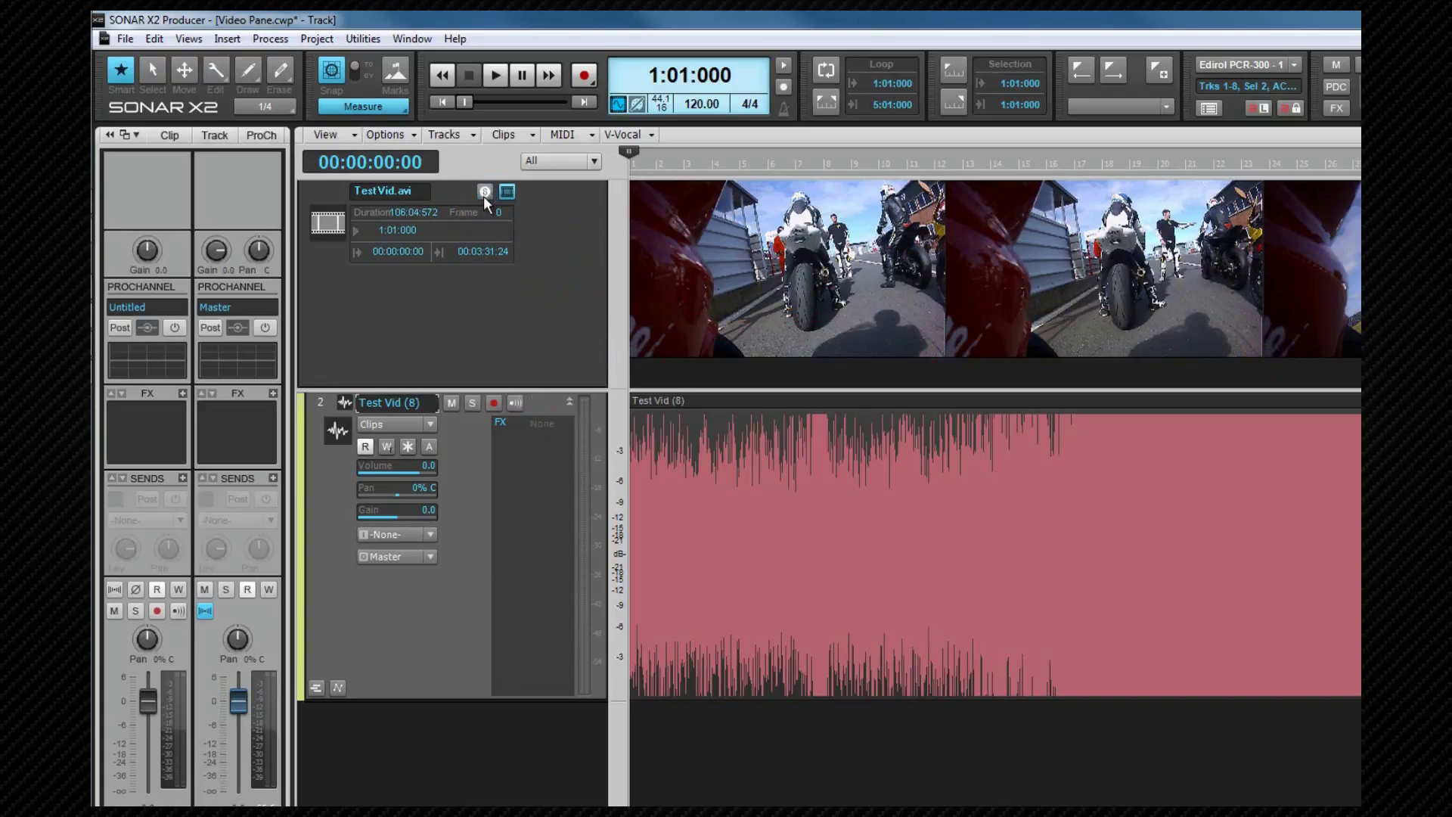
{"action": "right_click", "coordinate": [532, 240]}
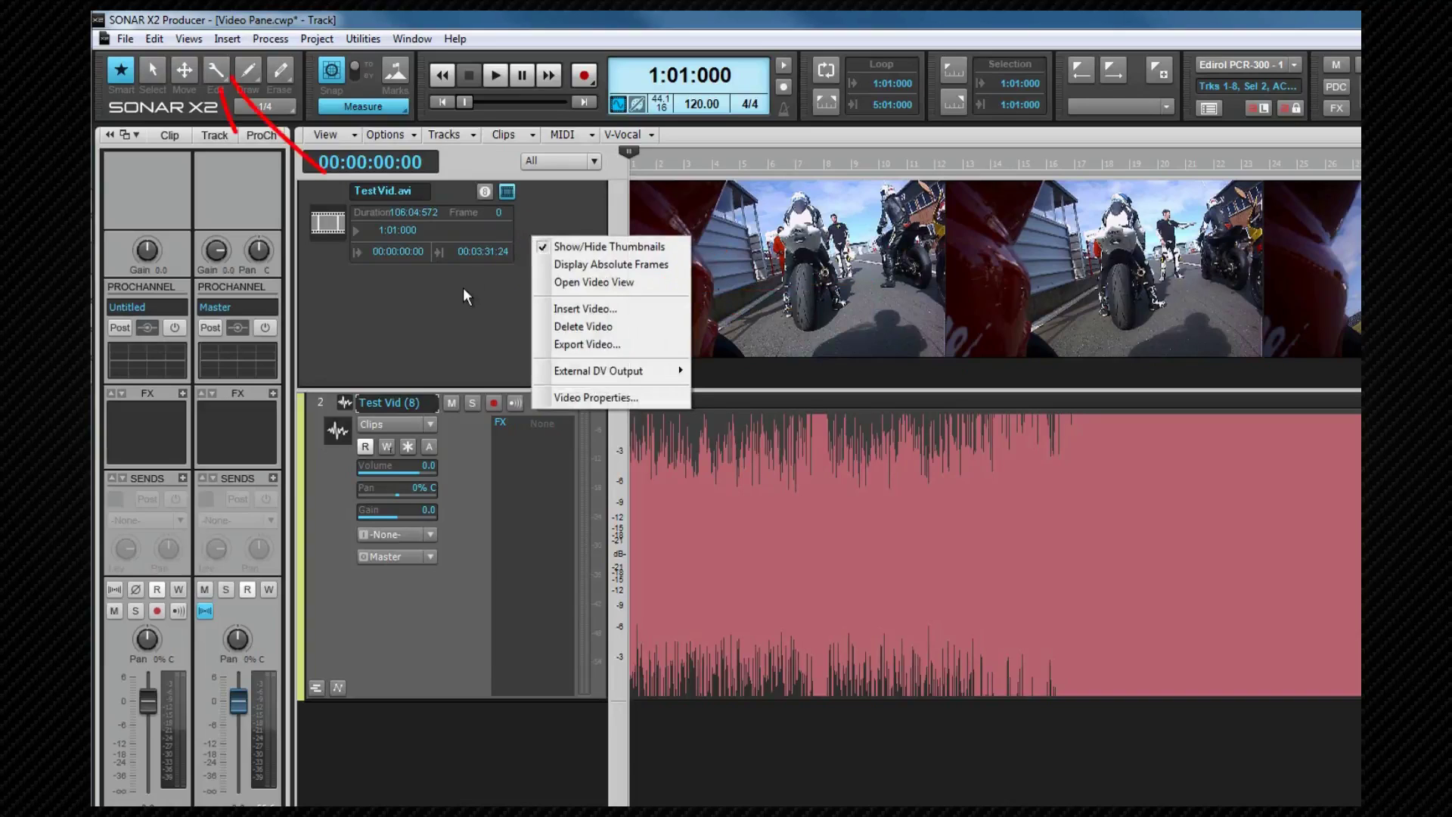
{"action": "key", "text": "Escape"}
- Open the Video view and mute the video track's audio
{"action": "left_click", "coordinate": [189, 38]}
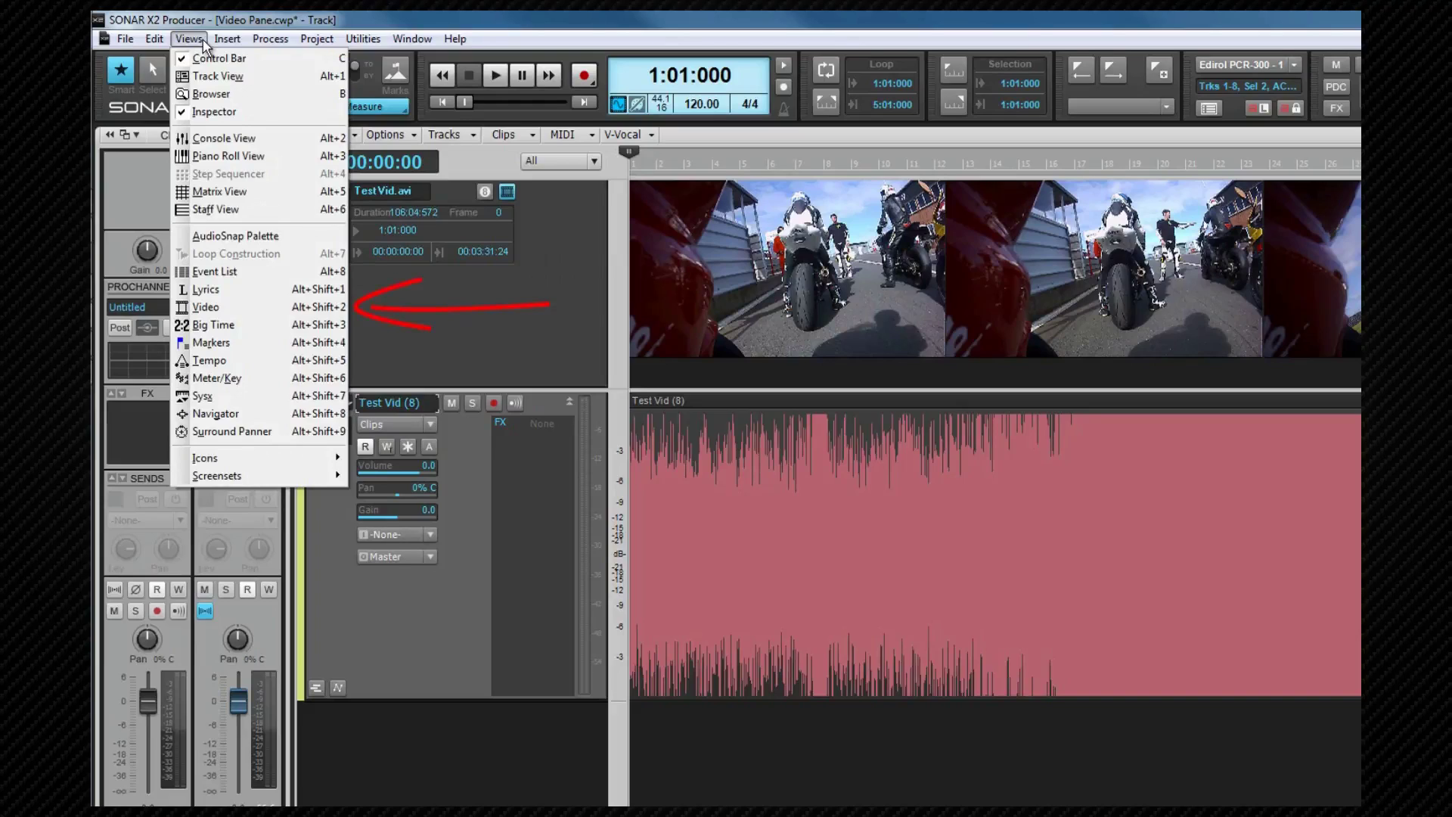
{"action": "left_click", "coordinate": [510, 314]}
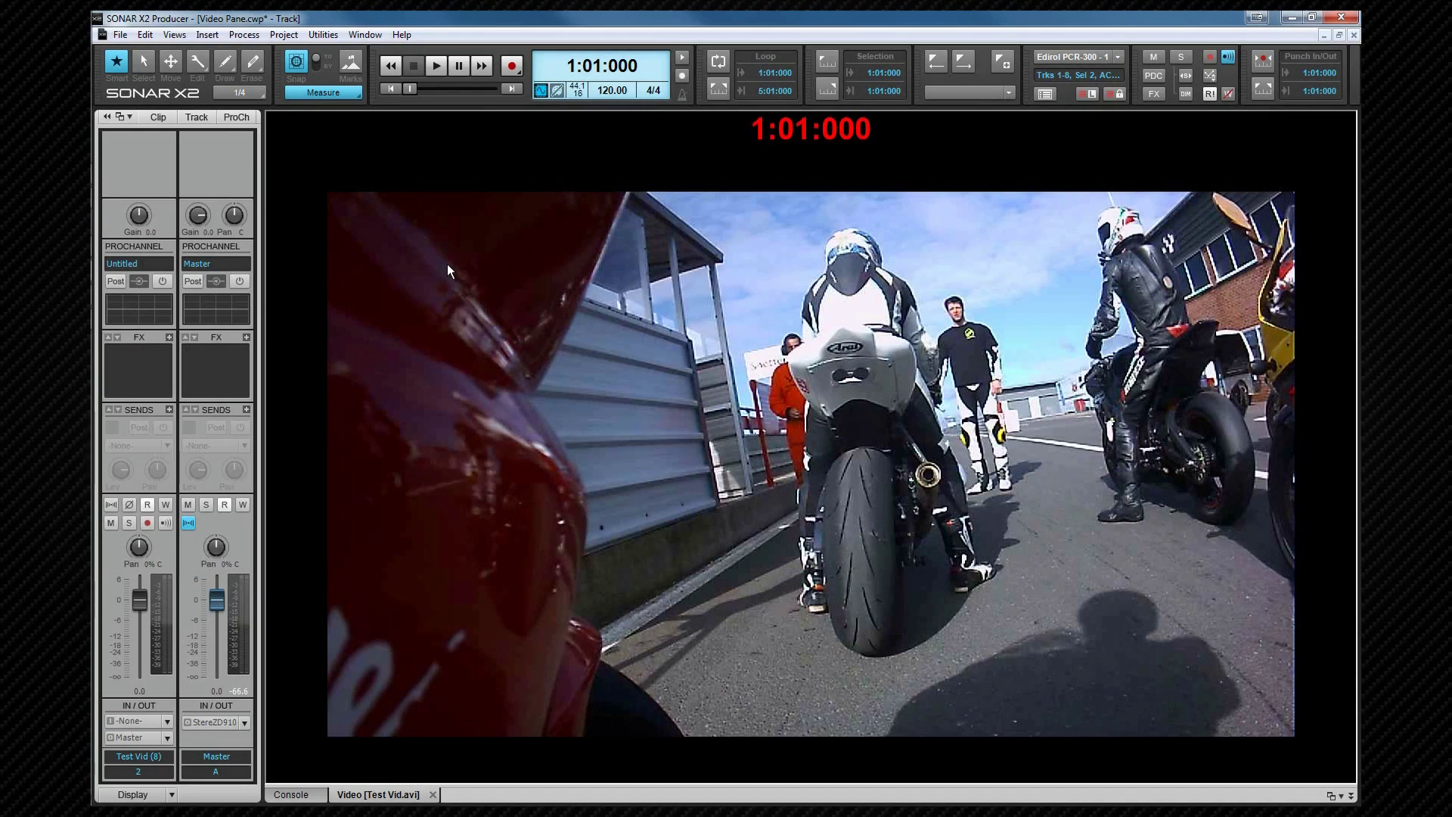
{"action": "key", "text": "m"}
- Browse the Video view's Stretch Options and External DV Output menus
{"action": "right_click", "coordinate": [747, 329]}
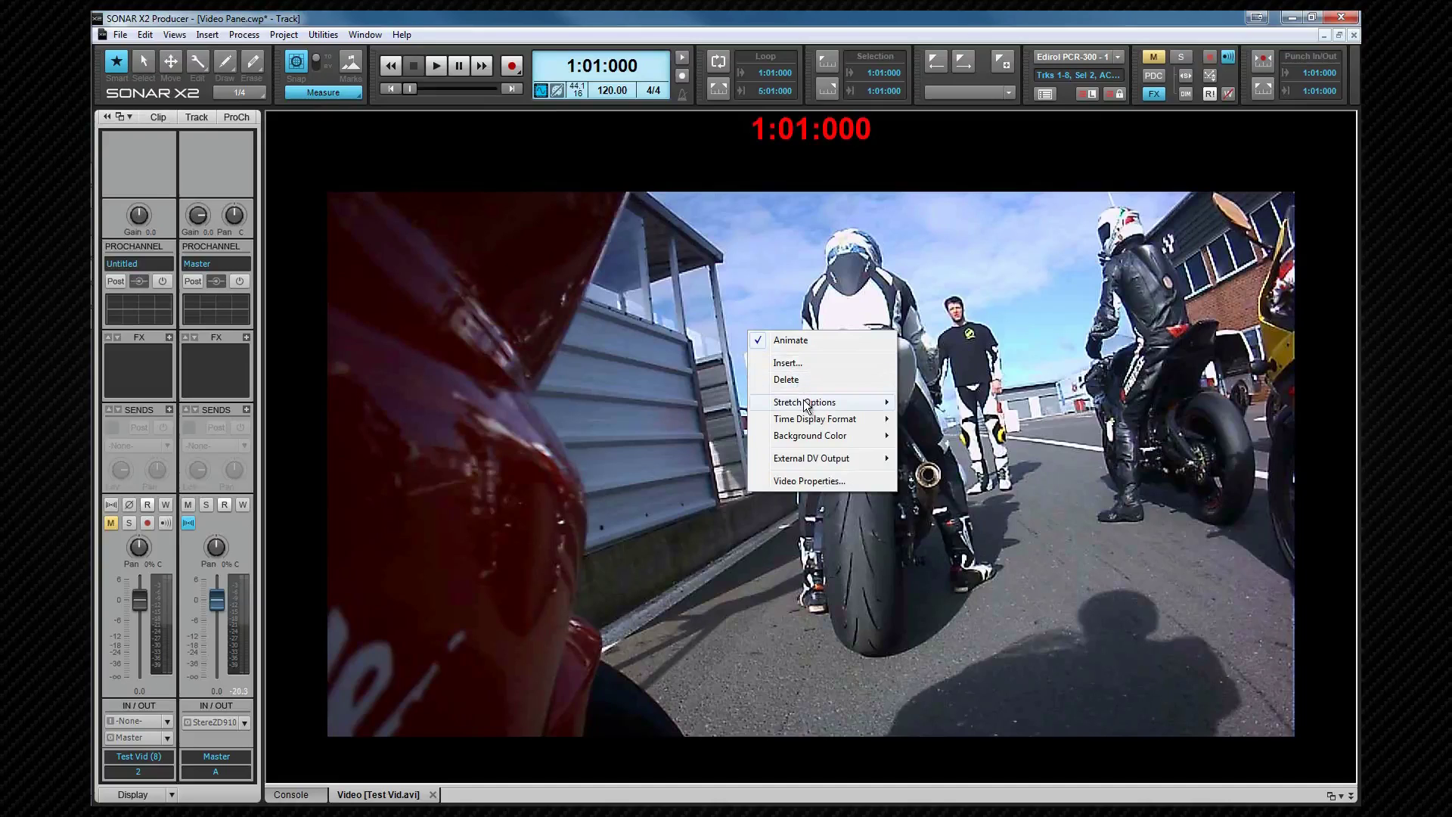
{"action": "mouse_move", "coordinate": [806, 407]}
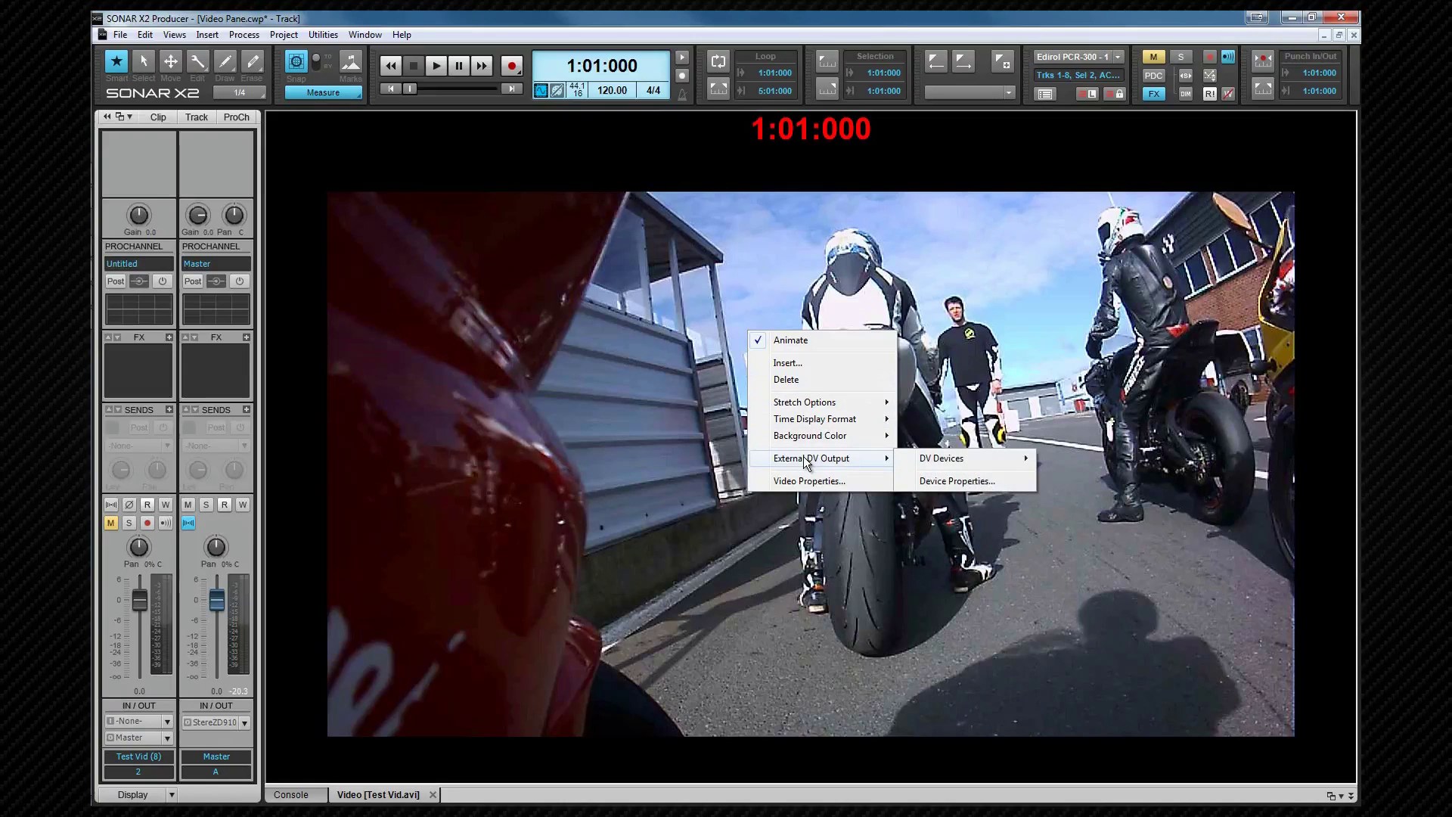
{"action": "mouse_move", "coordinate": [925, 467]}
- Change the video's start time to 3:01:000 in Video Properties, then play to check it
{"action": "left_click", "coordinate": [824, 481]}
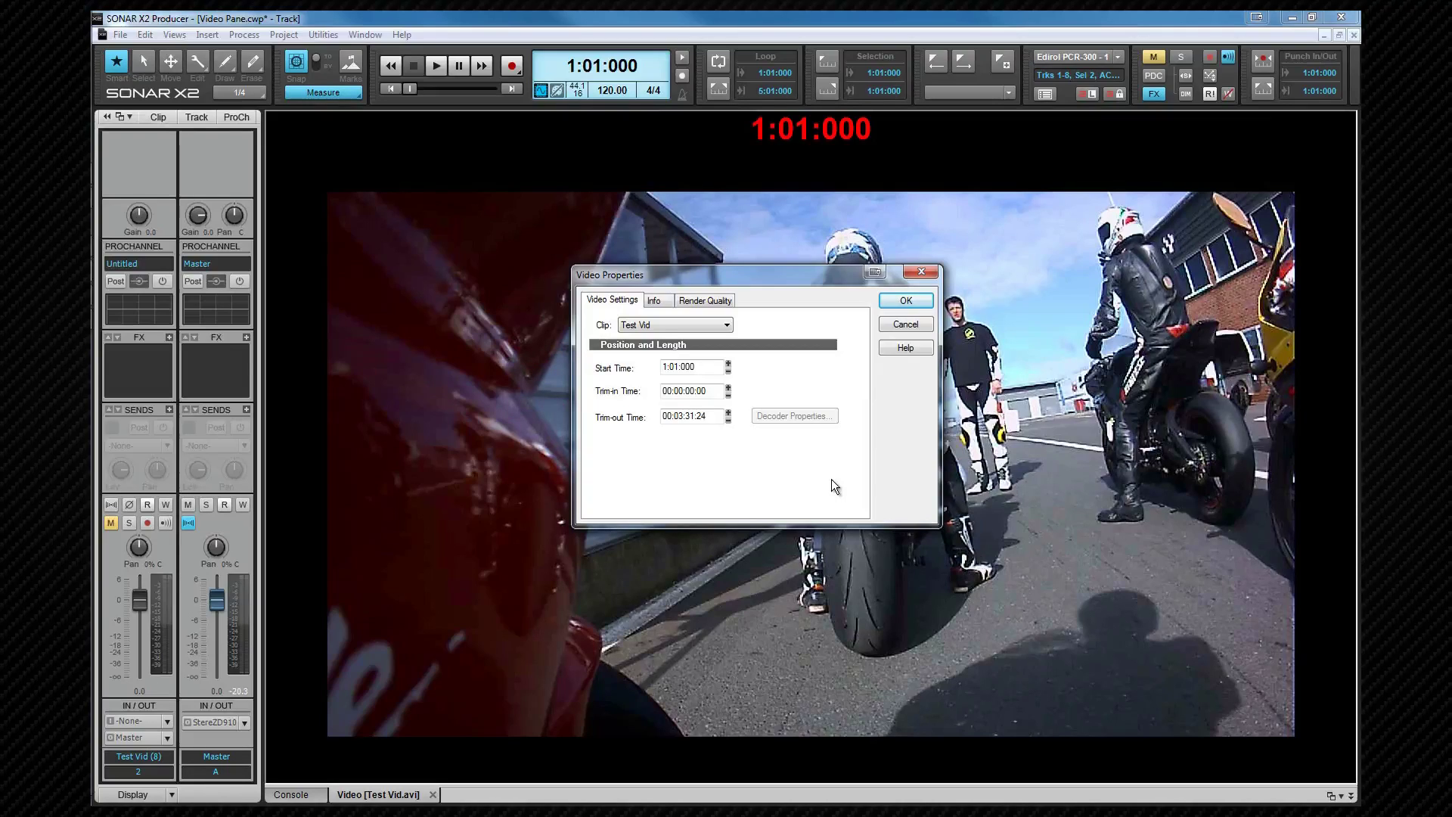
{"action": "double_click", "coordinate": [708, 367]}
{"action": "type", "text": "3"}
{"action": "double_click", "coordinate": [698, 392]}
{"action": "left_click", "coordinate": [697, 392]}
{"action": "left_click", "coordinate": [905, 300]}
{"action": "key", "text": "space"}
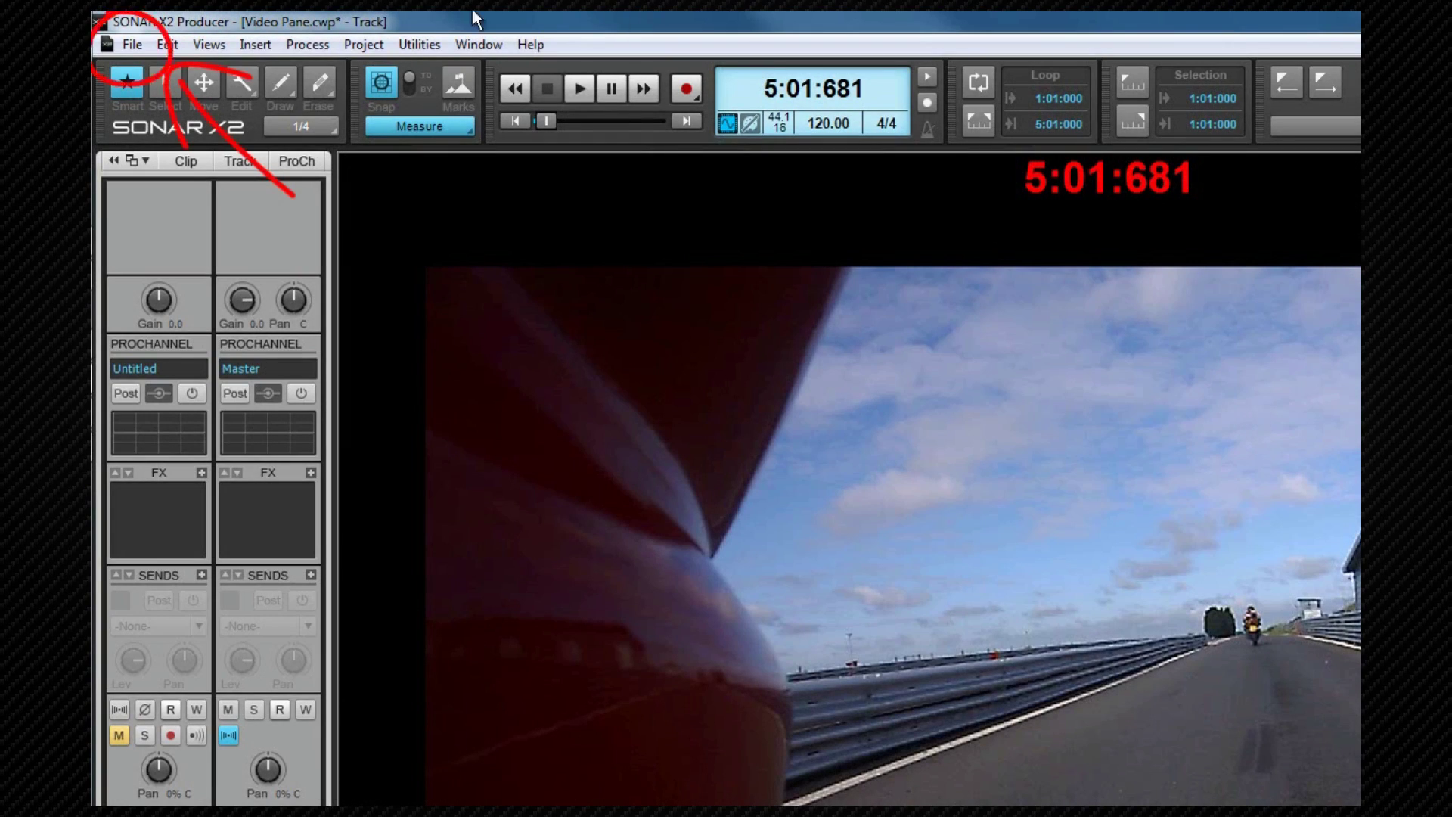
- Choose File > Export > Video to begin exporting the project's video
{"action": "left_click", "coordinate": [136, 44]}
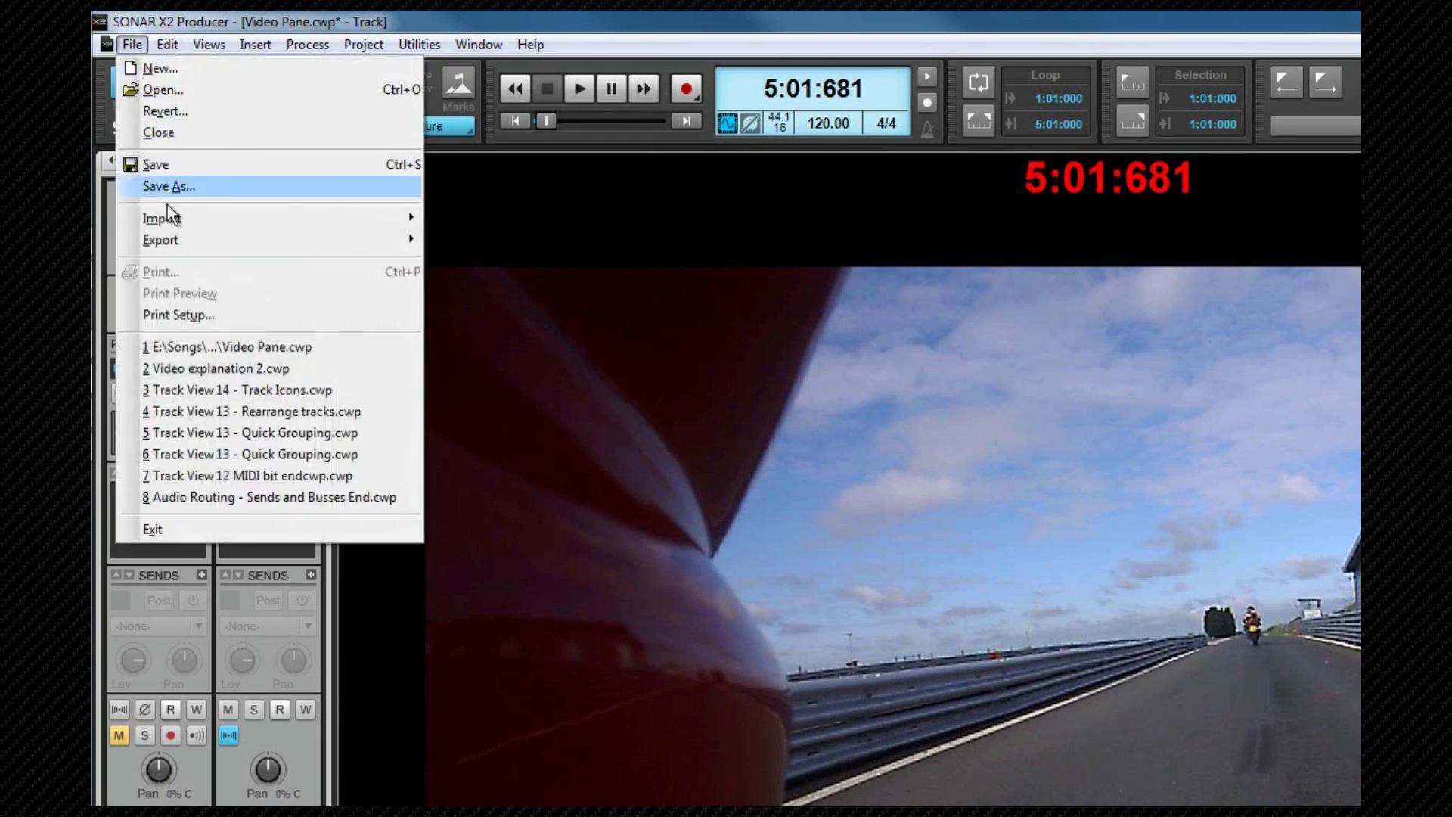
{"action": "mouse_move", "coordinate": [172, 241]}
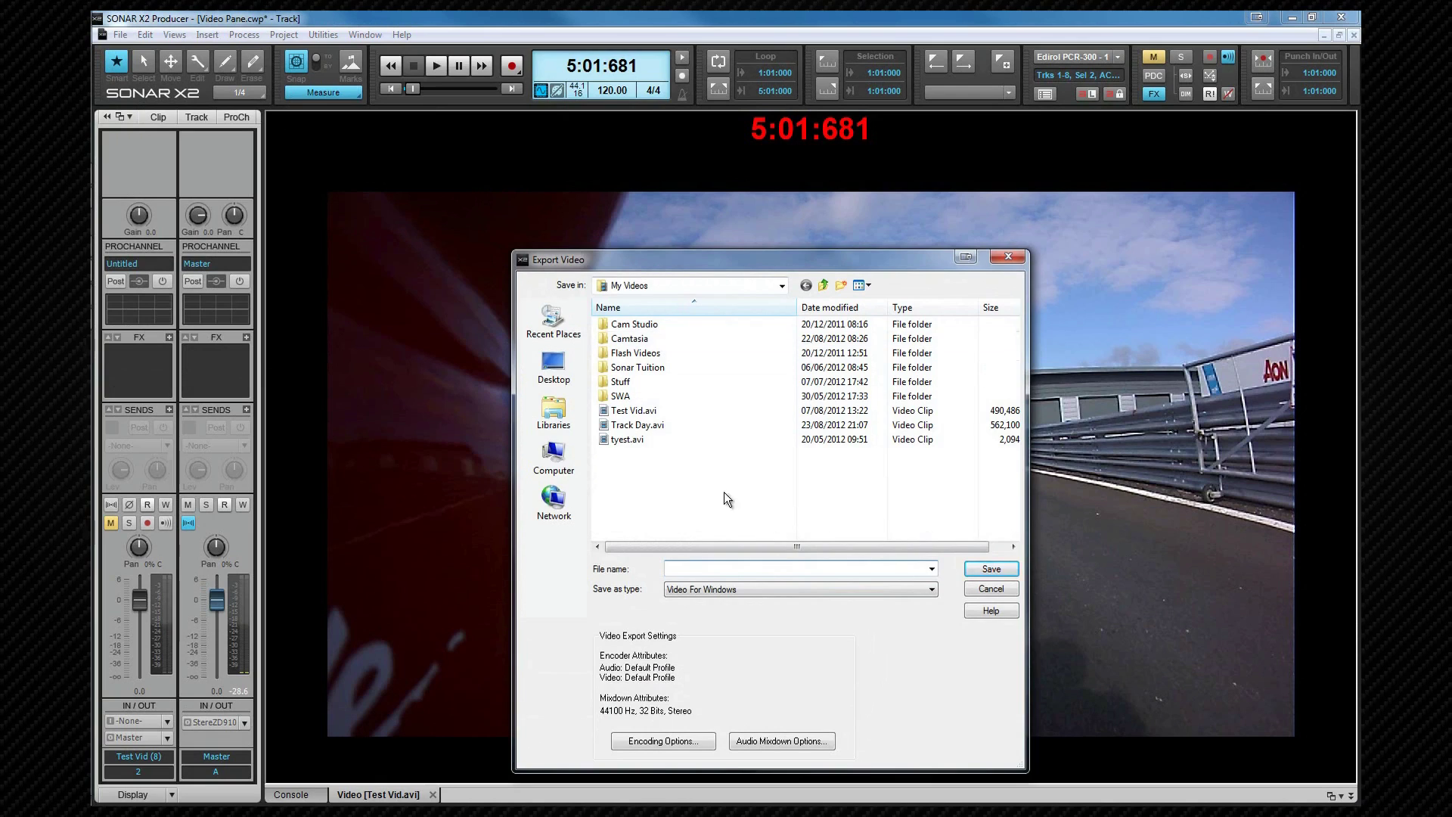
{"action": "left_click", "coordinate": [935, 589]}
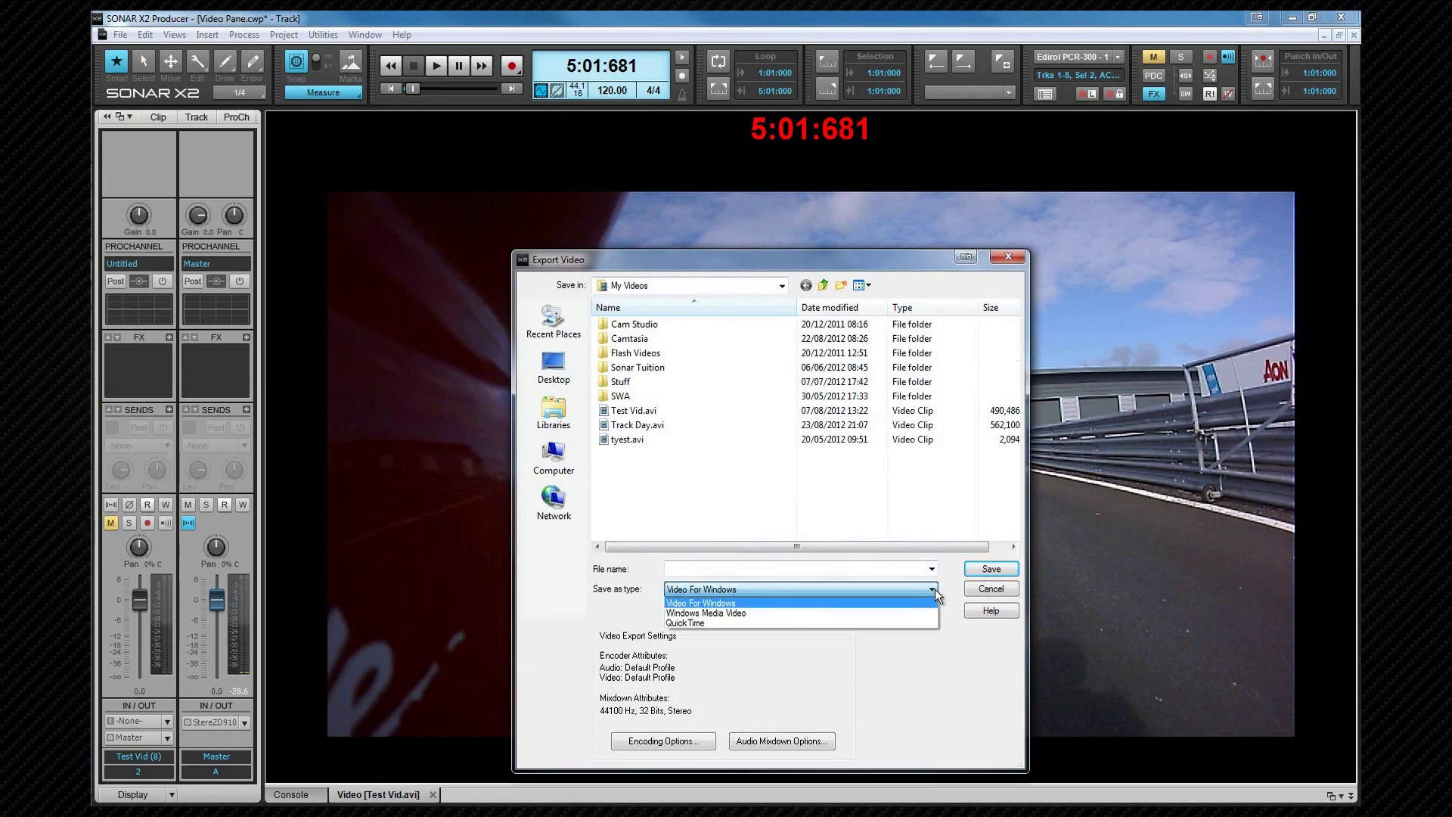
{"action": "left_click", "coordinate": [935, 588]}
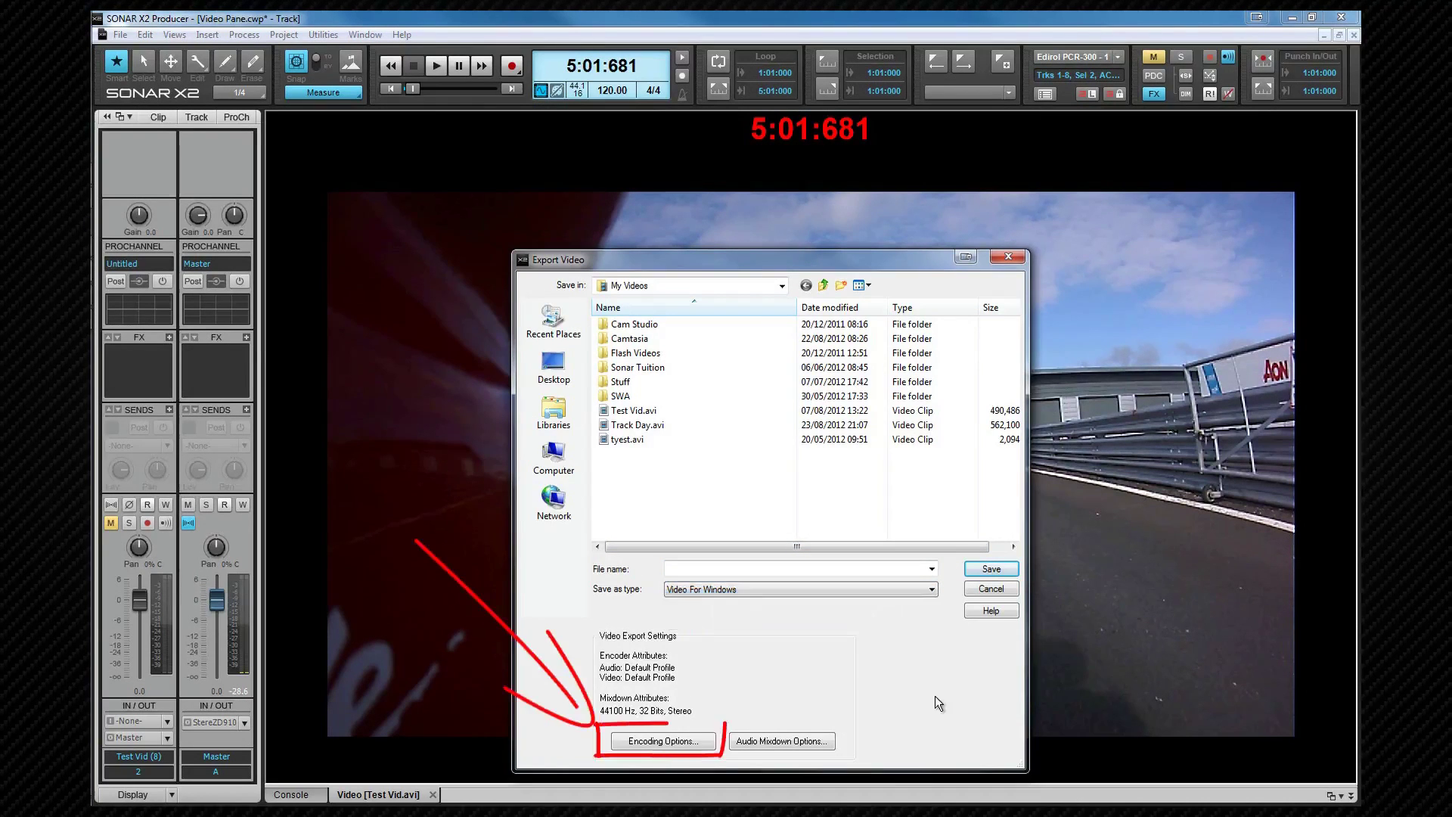